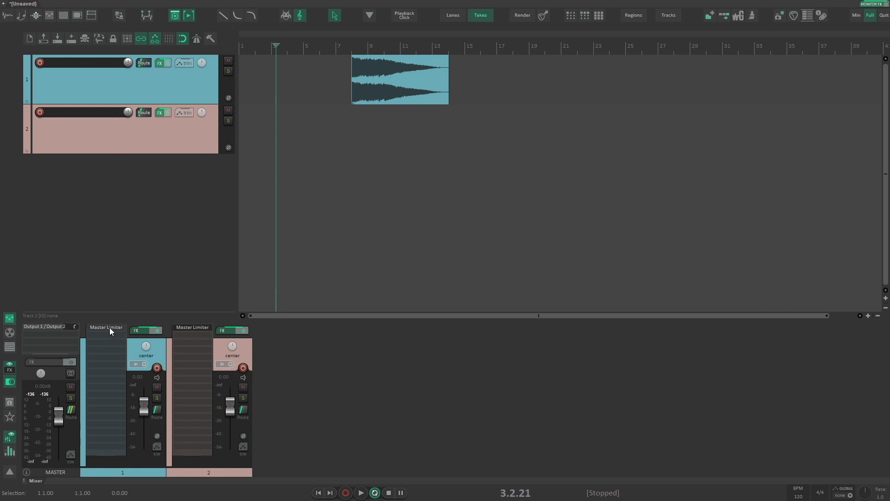
Enable the Wet envelope for track 1's JS: Master Limiter, showing its lane at 100%
click(185, 327)
click(186, 326)
click(169, 80)
click(185, 64)
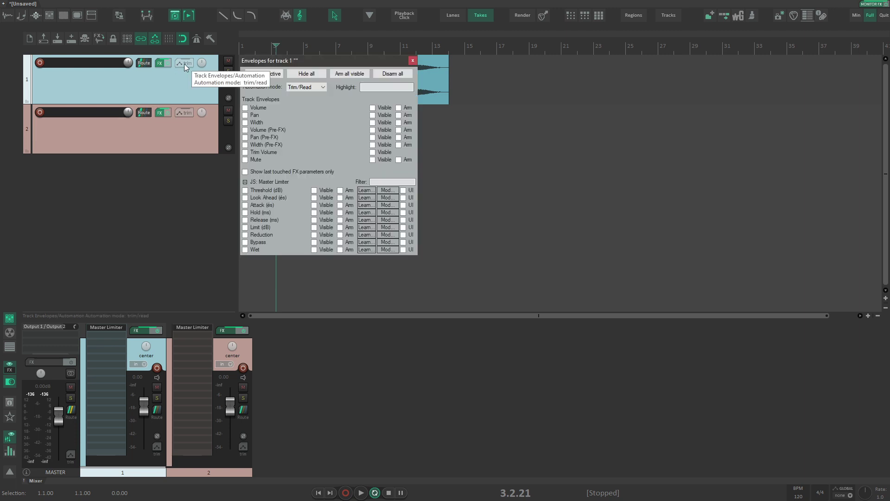
click(246, 249)
click(412, 61)
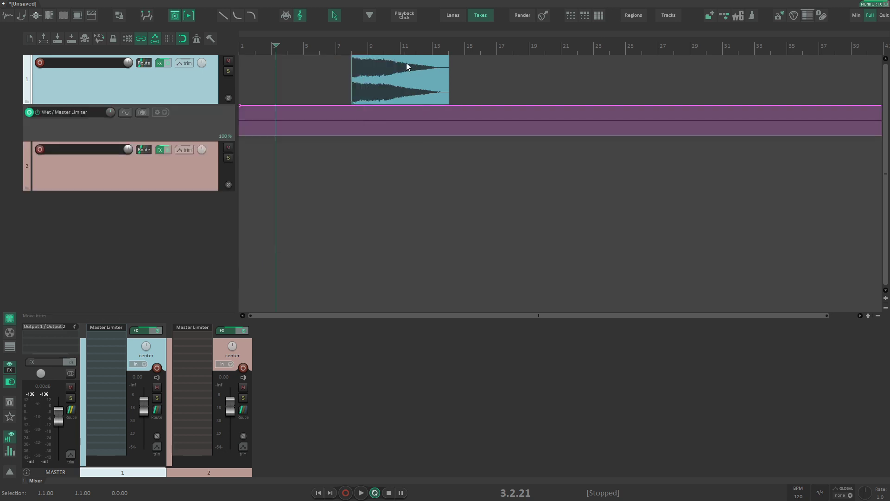
Nudge track 1's audio item earlier to start around bar 7.5, then select it
right_click(155, 39)
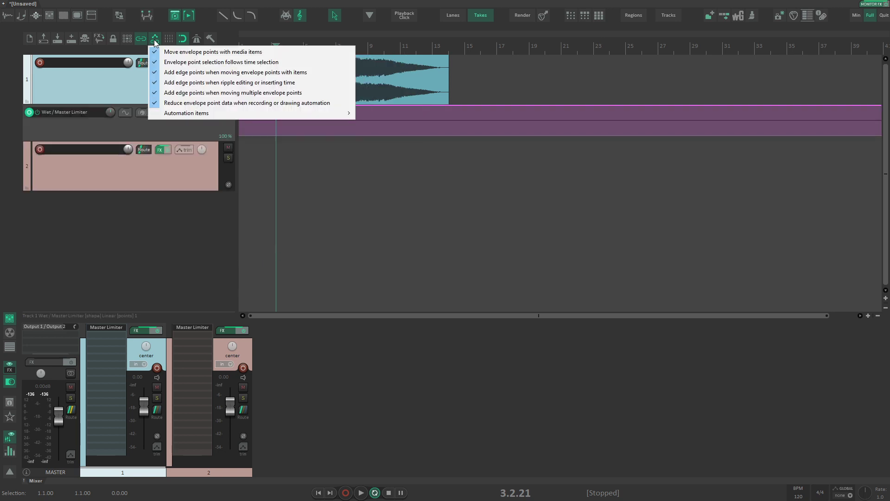
click(162, 39)
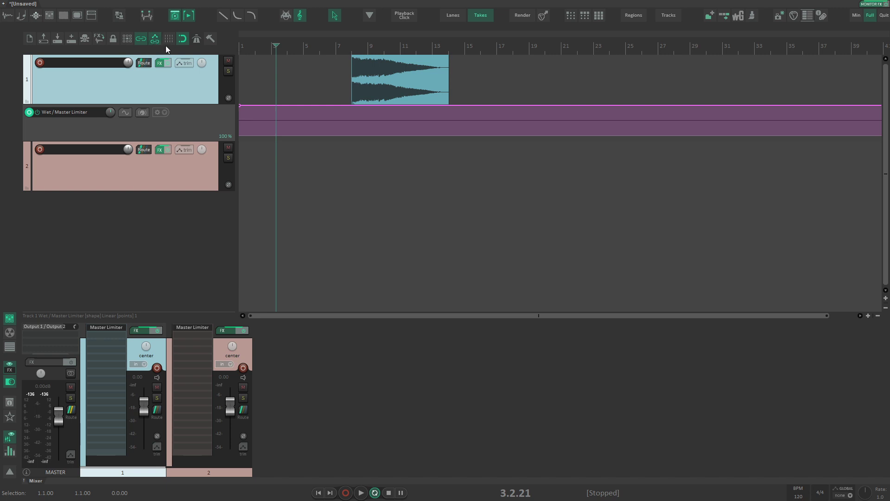
drag(417, 71, 428, 70)
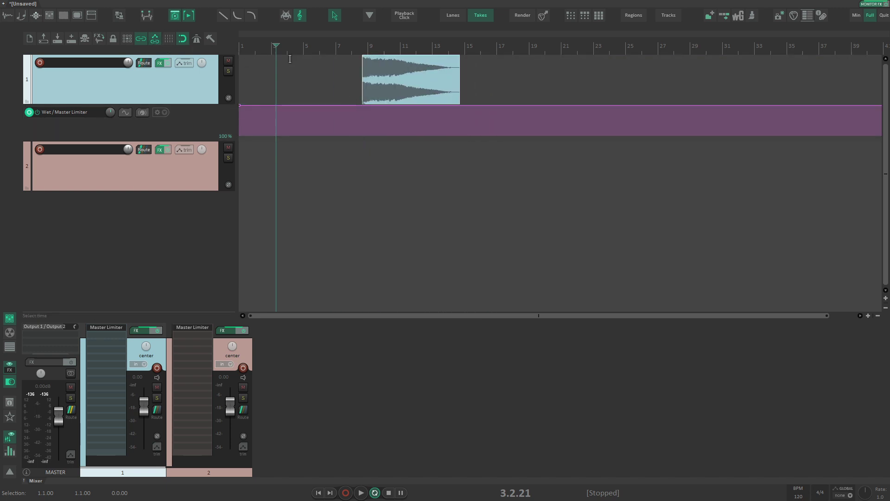
mouse_move(383, 93)
mouse_down()
mouse_move(359, 95)
mouse_move(367, 97)
mouse_up()
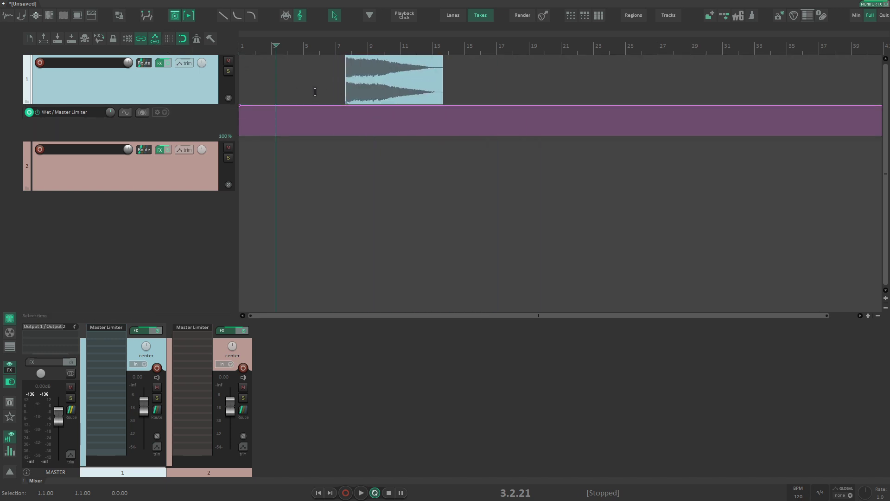
click(301, 85)
click(372, 76)
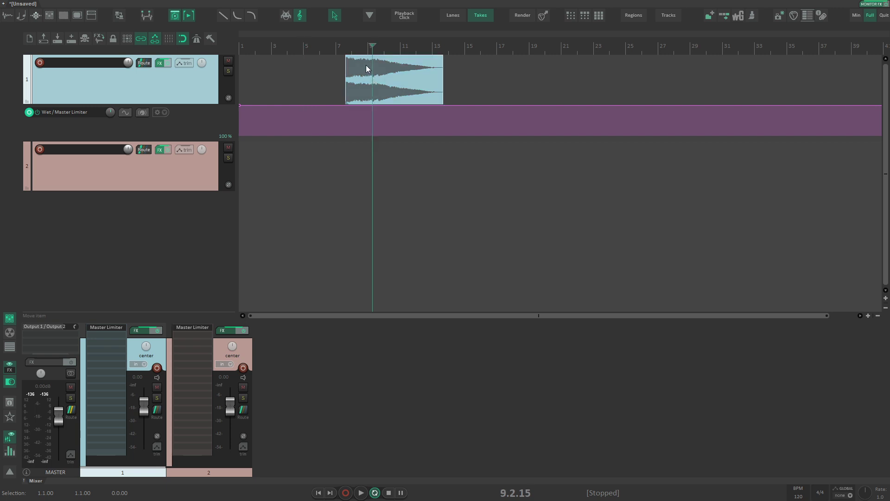
Copy track 1's audio item with Copy items and paste it at bar 17 on track 2
right_click(364, 70)
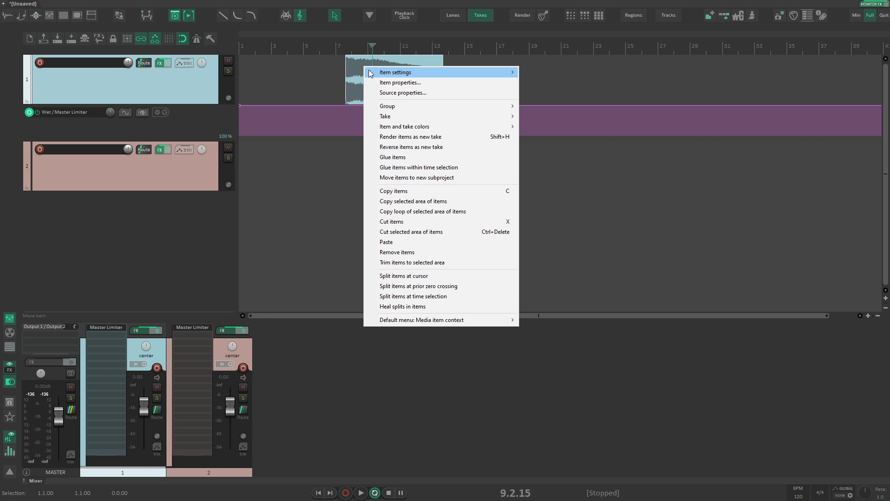
click(390, 191)
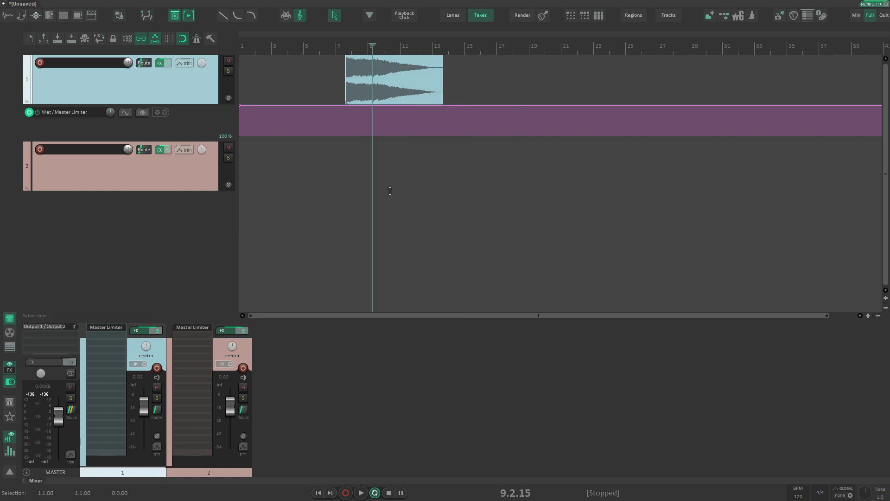
right_click(493, 157)
click(523, 338)
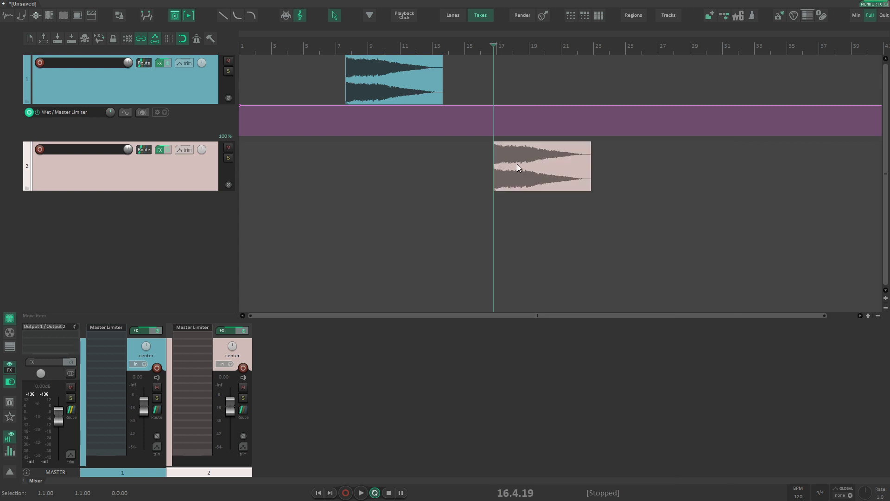
Check track 2's envelope list, then clear the Wet / Master Limiter envelope from track 1
click(184, 149)
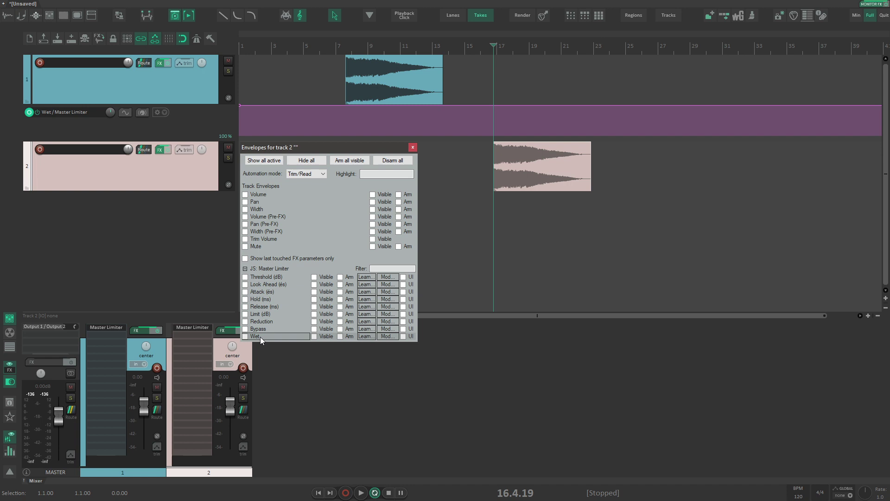
click(412, 147)
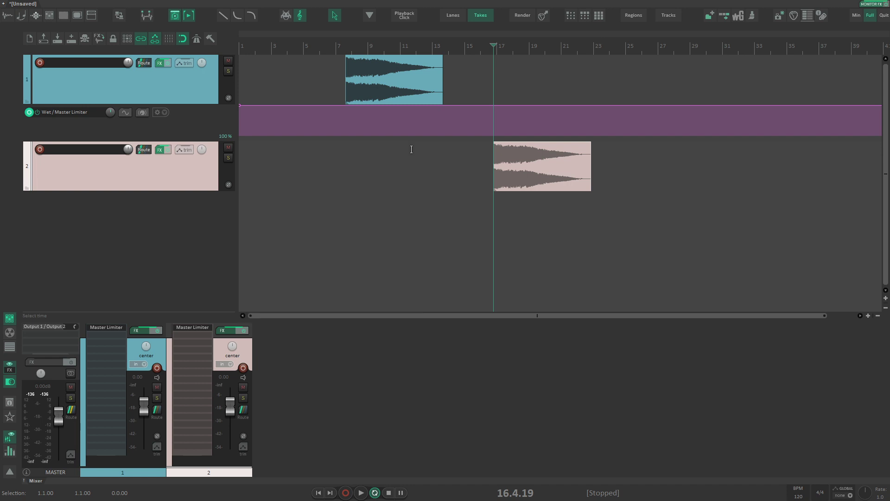
click(162, 112)
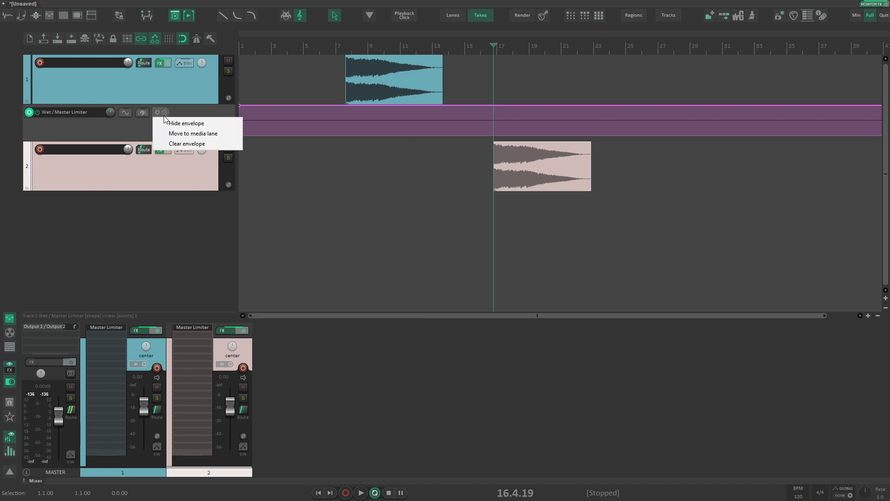
click(173, 145)
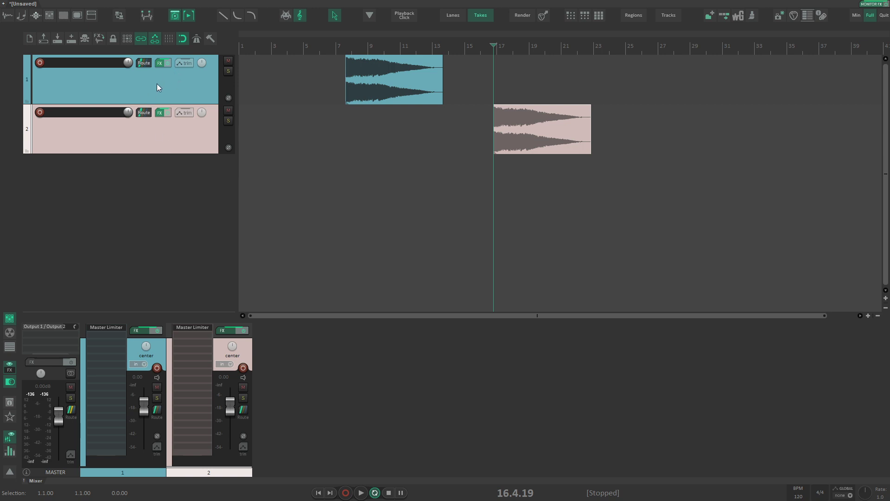
Re-enable track 1's Wet envelope at 100% and add a point near bar 2
click(184, 63)
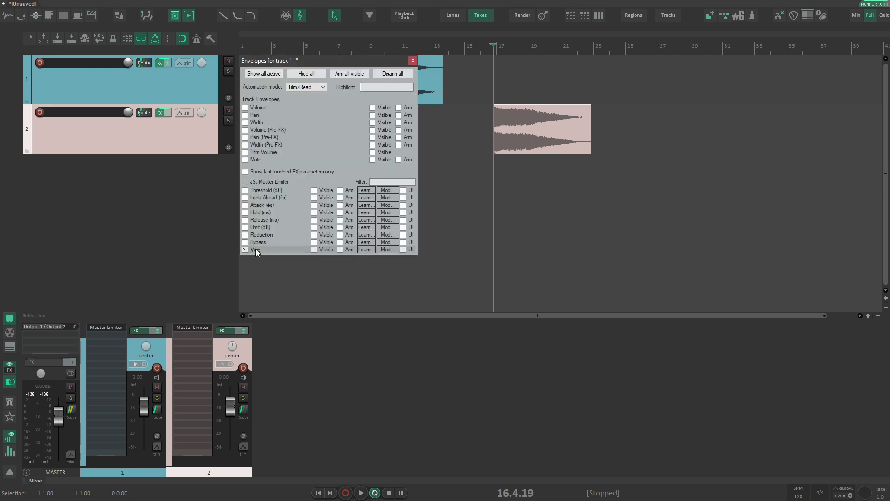
click(255, 250)
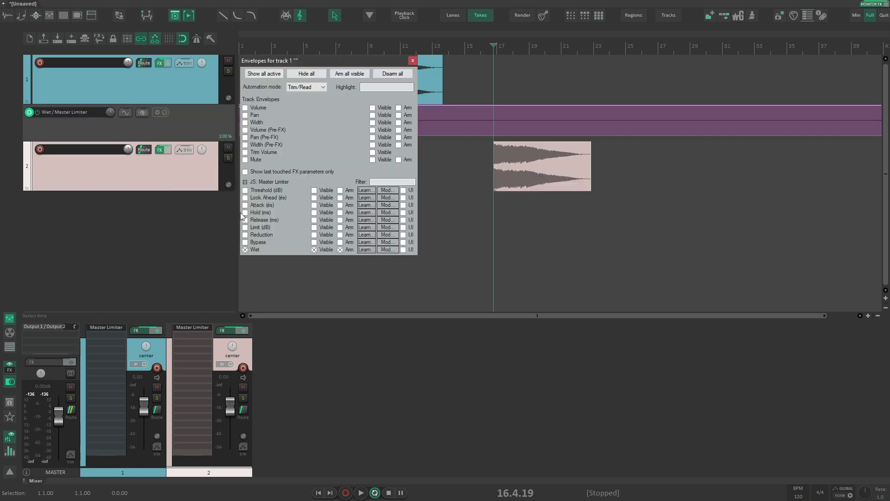
click(413, 62)
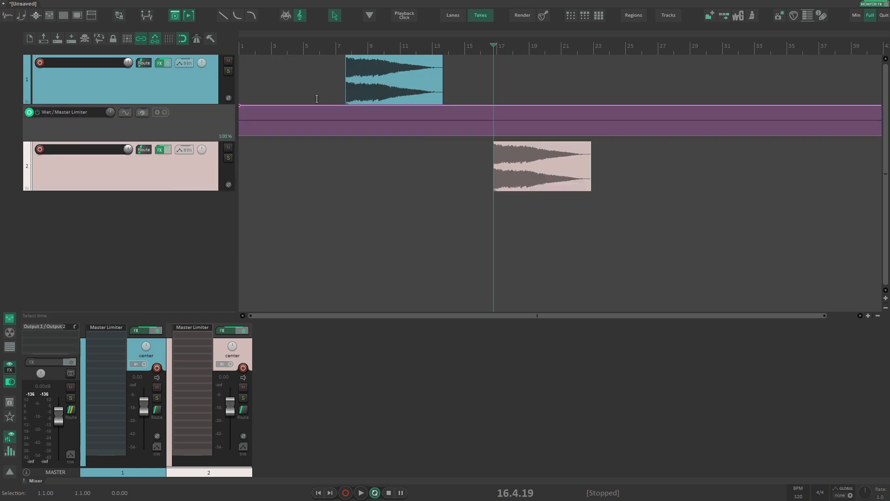
click(259, 106)
Delete the pasted item from track 2 and copy track 1's audio item again
click(537, 161)
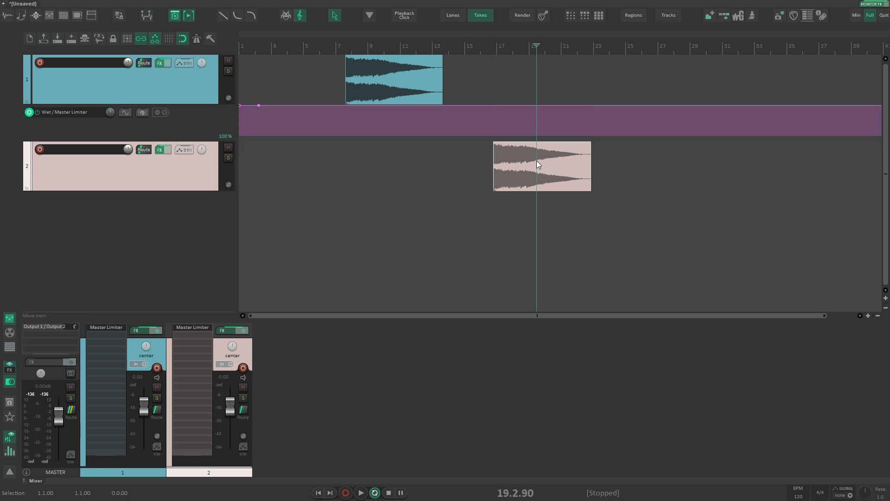
key(Delete)
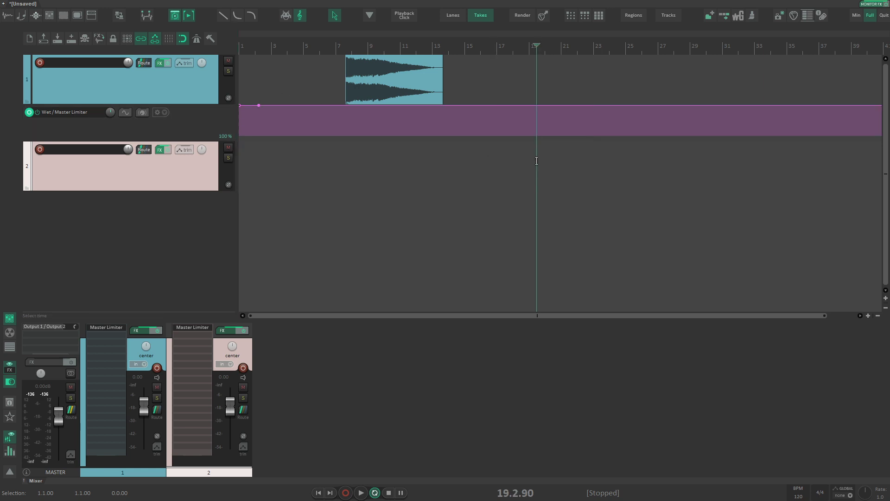
click(375, 67)
right_click(371, 66)
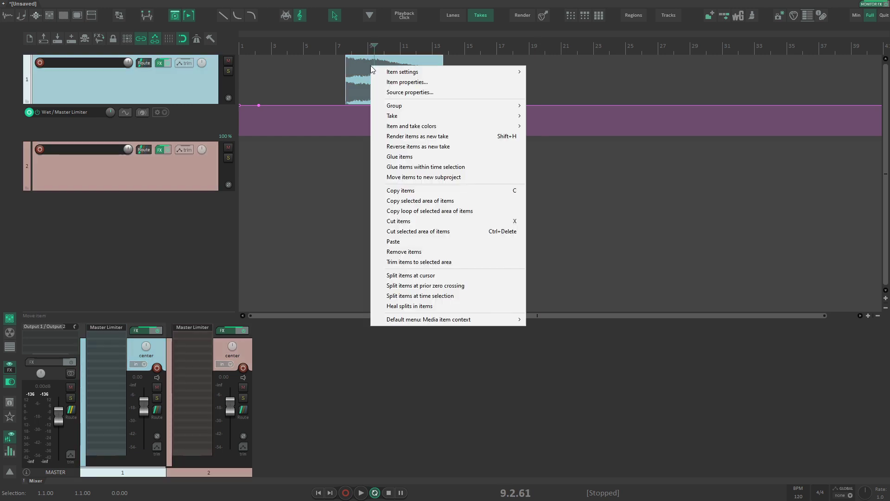
click(393, 190)
Paste the copy at bar 19 on track 2, then select track 1's item to set the time selection
click(531, 158)
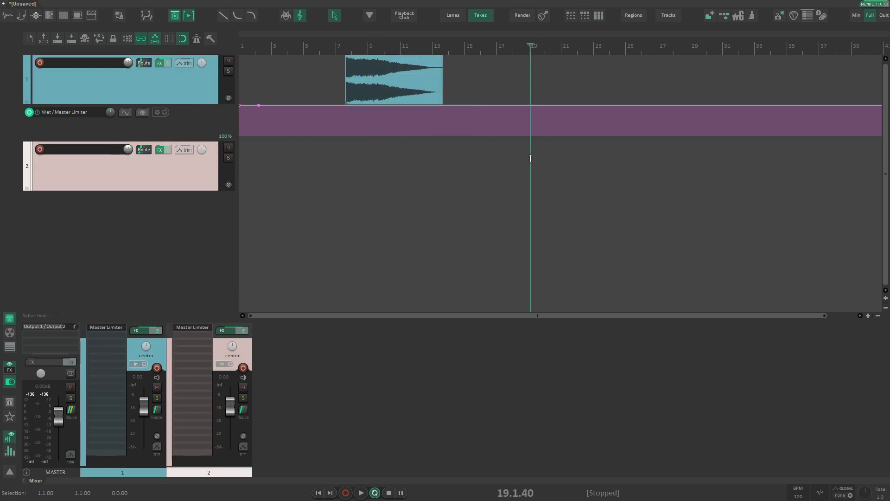
right_click(533, 157)
click(554, 335)
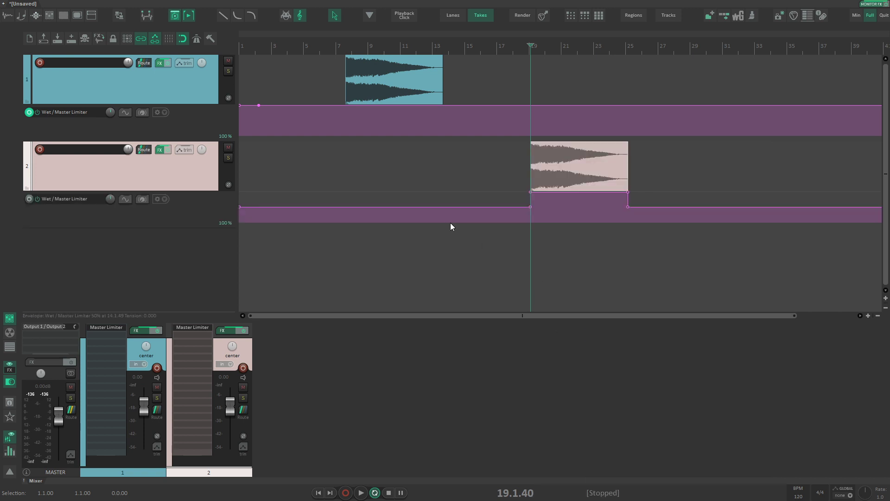
click(364, 89)
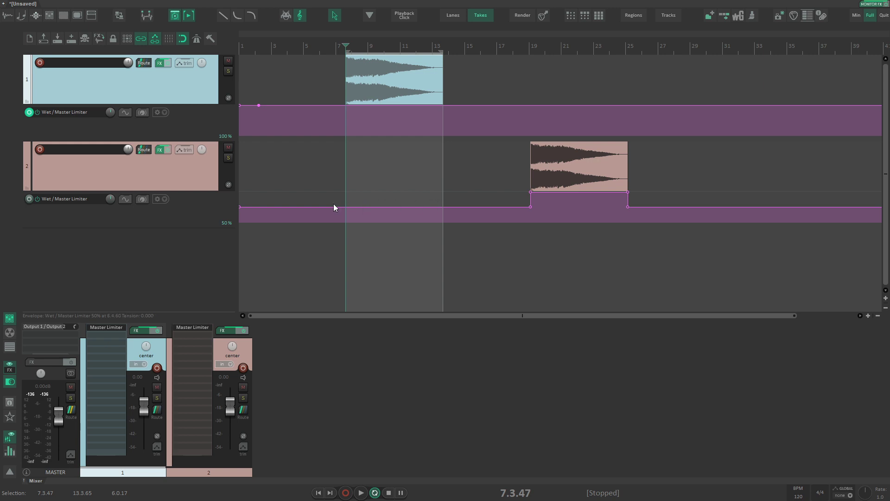
Select track 2 and inspect its FX chain
click(191, 163)
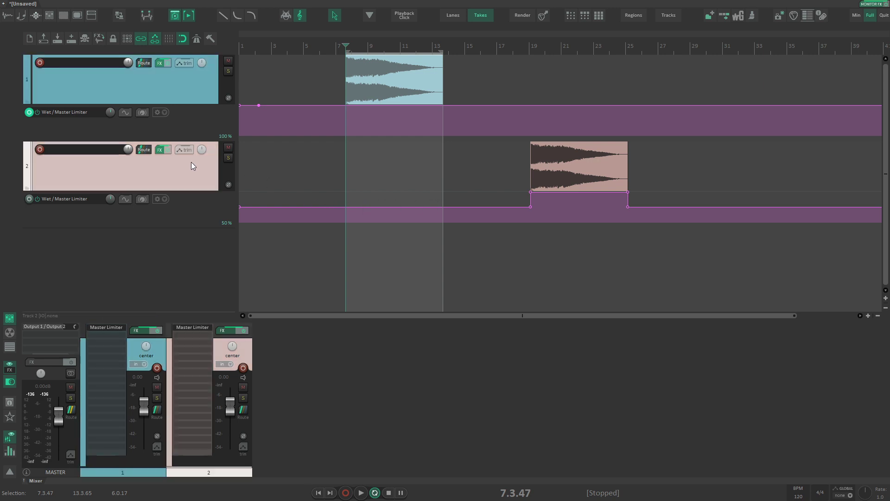
click(161, 150)
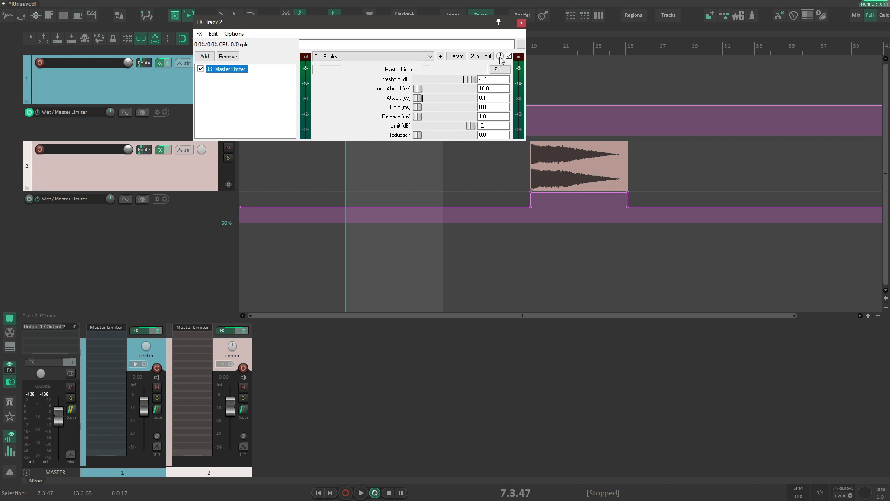
click(520, 24)
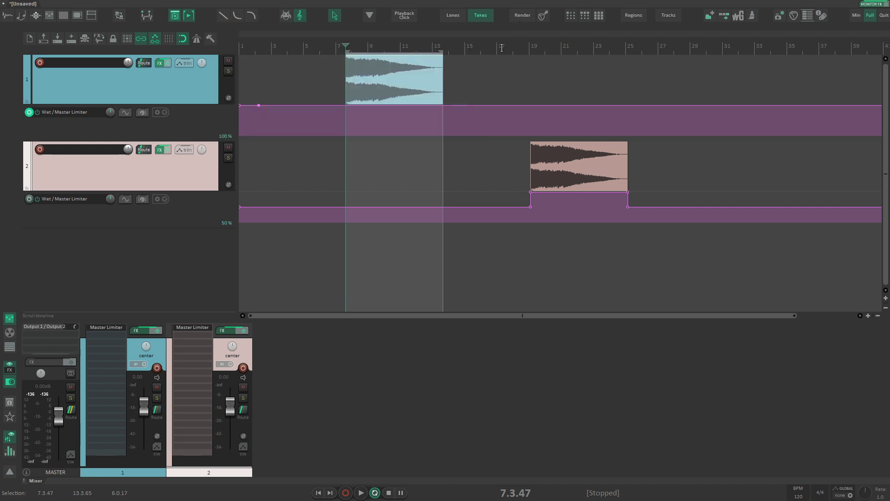
Clear the selection, set the edit position to 4.3.39, and hide envelope lanes with Ctrl+Alt+V
click(361, 138)
click(297, 155)
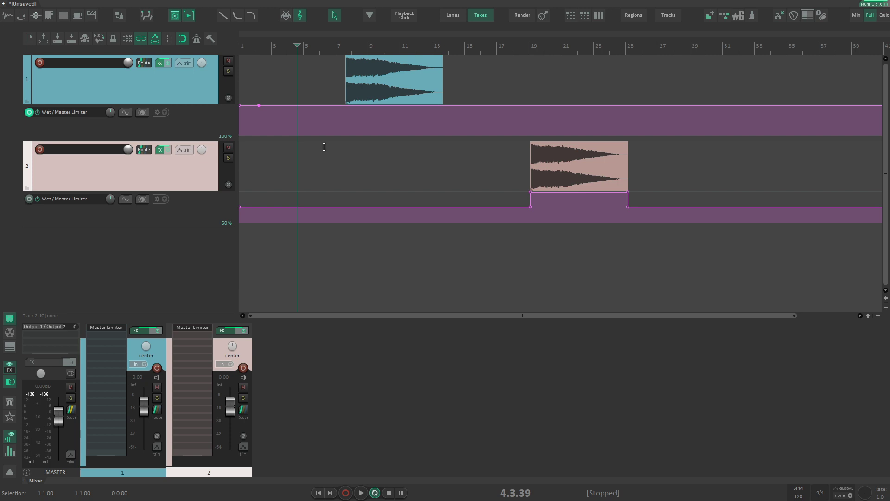
key(ctrl+alt+v)
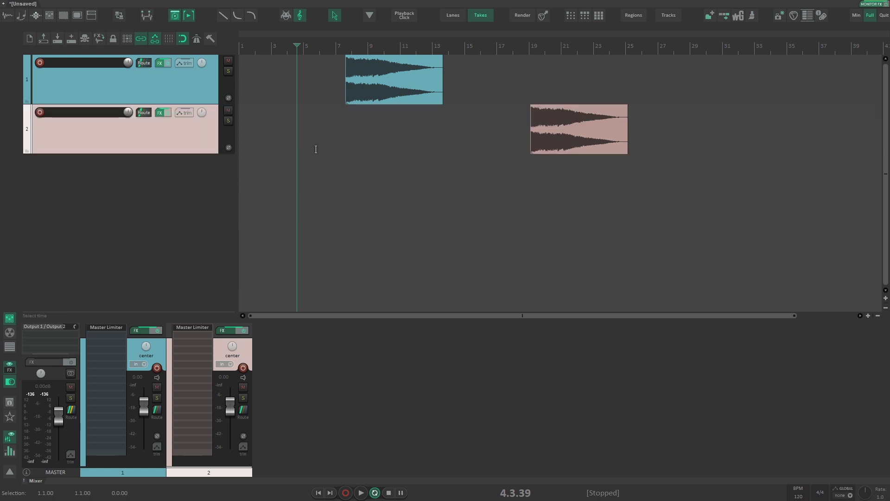
Show the envelope lanes again with Ctrl+Alt+V and briefly check the FX chains of tracks 1 and 2
key(ctrl+alt+v)
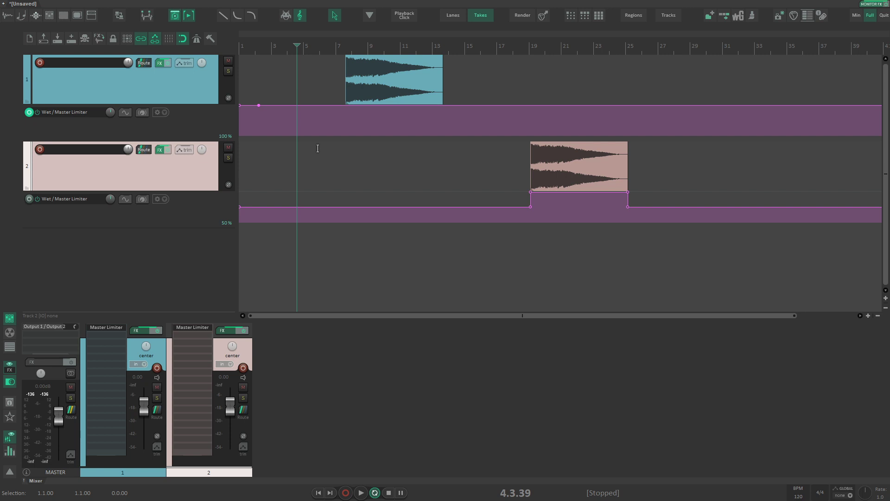
click(161, 63)
click(159, 63)
click(160, 150)
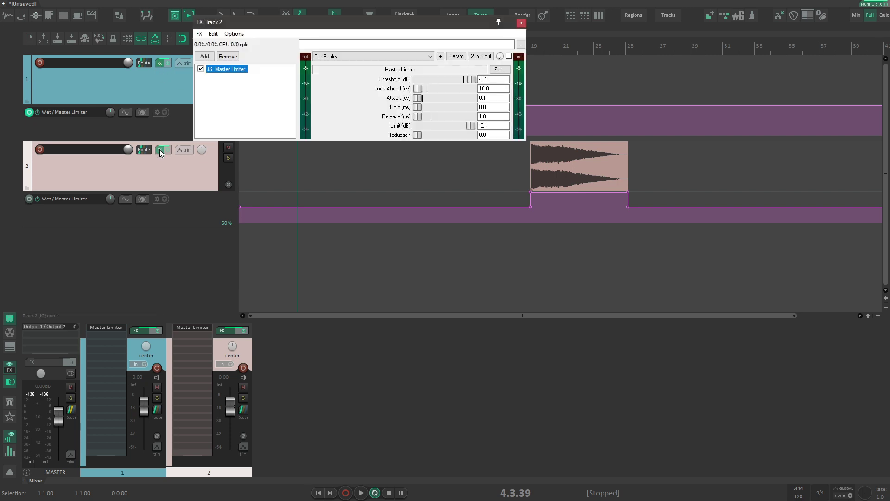
click(160, 150)
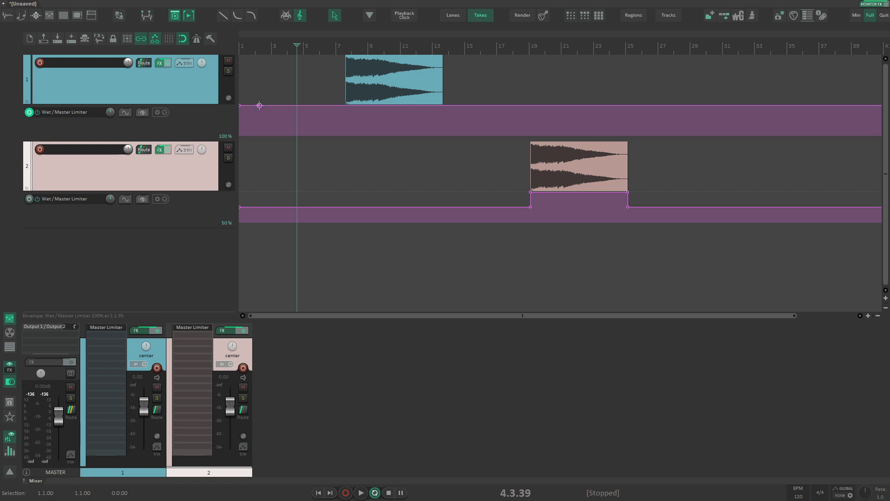
Delete track 2's audio item and choose Clear envelope on its Wet / Master Limiter lane
click(89, 116)
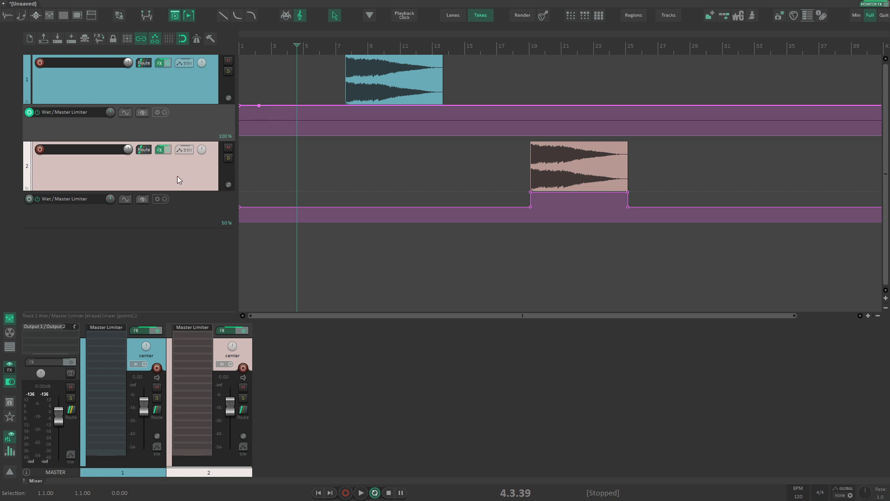
click(129, 226)
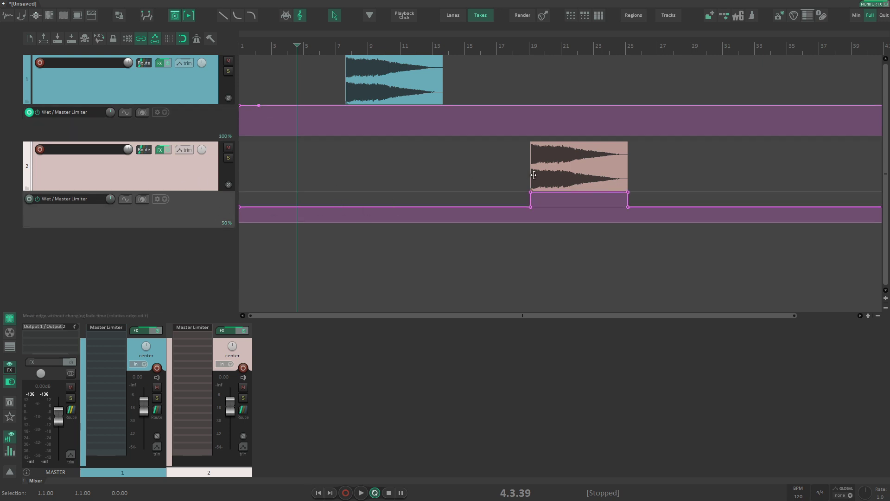
click(550, 166)
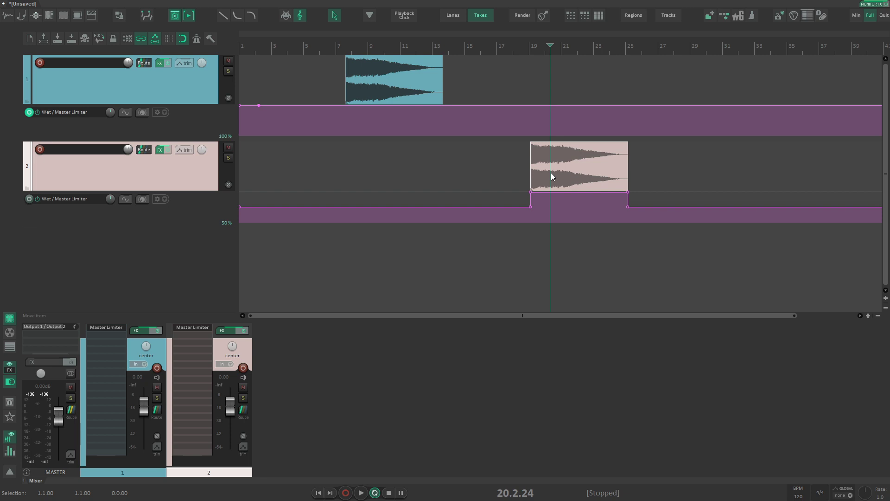
key(Delete)
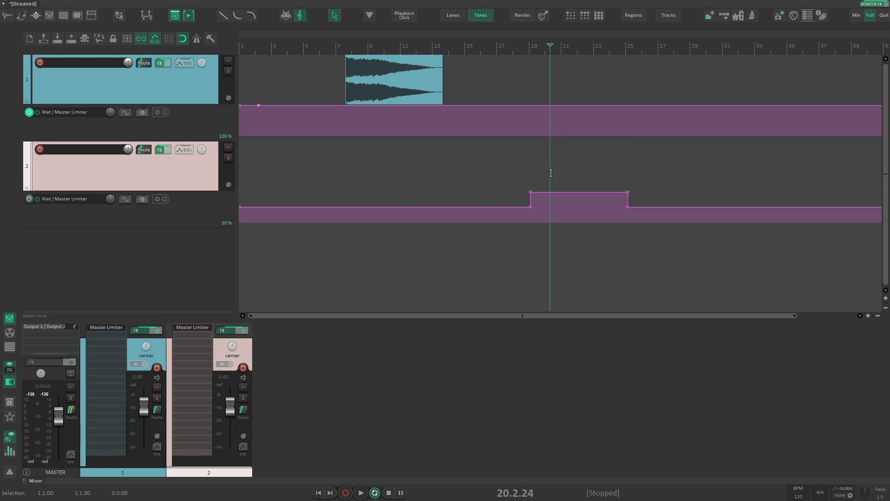
right_click(155, 196)
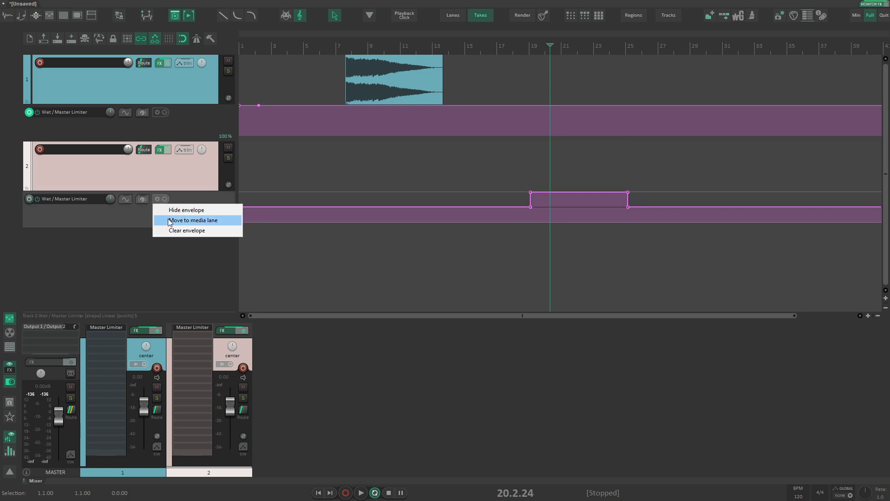
click(214, 216)
Confirm the clear, re-enable track 2's Wet envelope, and add a point near its start
click(440, 284)
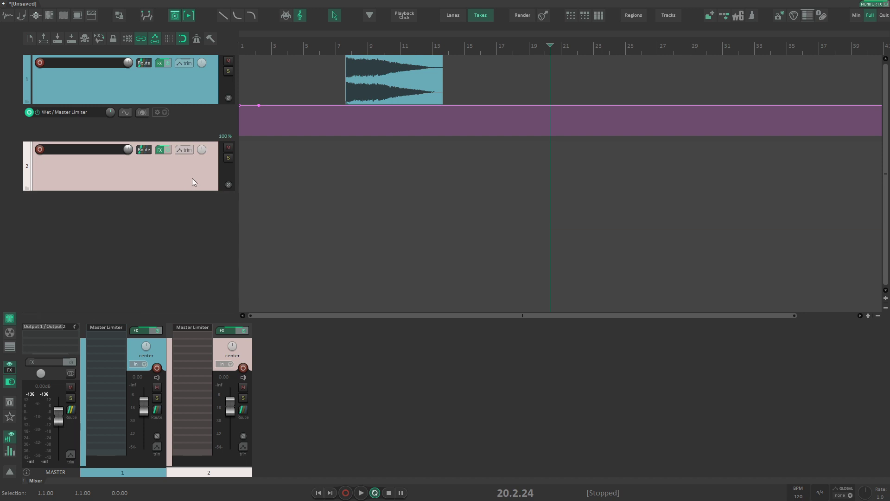
click(187, 149)
click(260, 335)
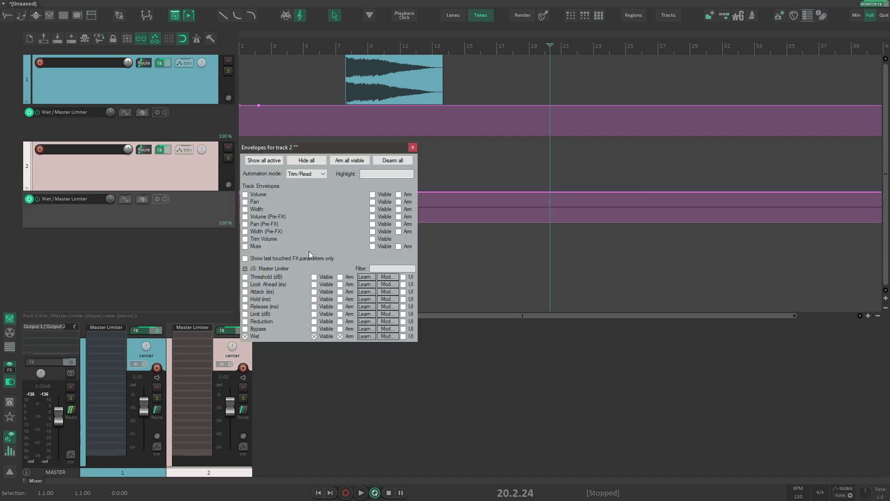
click(413, 147)
click(250, 191)
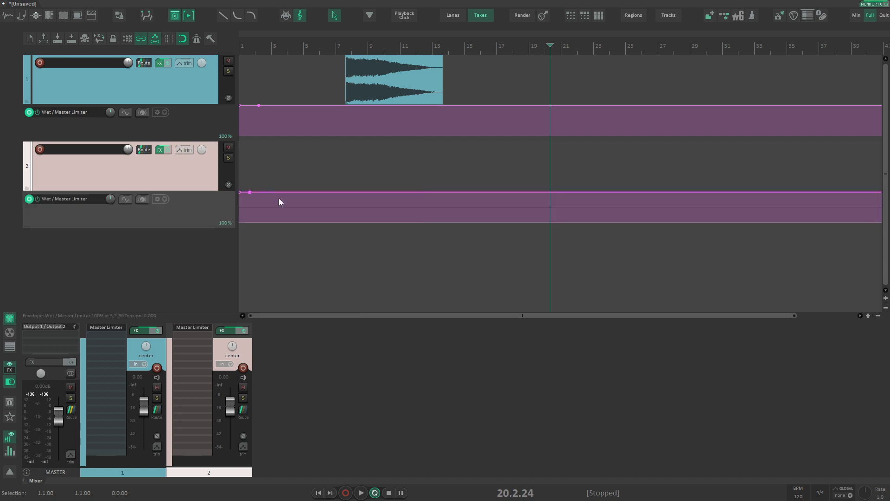
Paste track 1's item onto track 2 with Ctrl+V, then undo the paste with Ctrl+Z
click(407, 82)
click(579, 160)
key(ctrl+v)
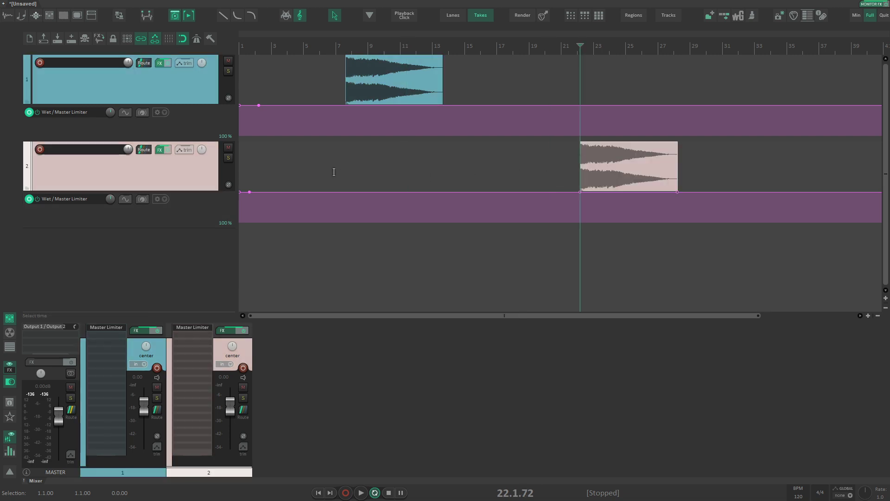
click(334, 169)
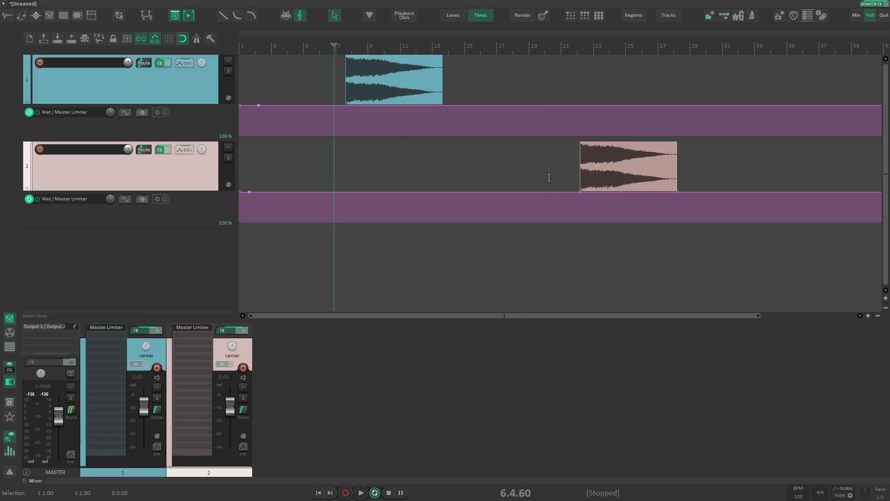
click(498, 166)
key(ctrl+z)
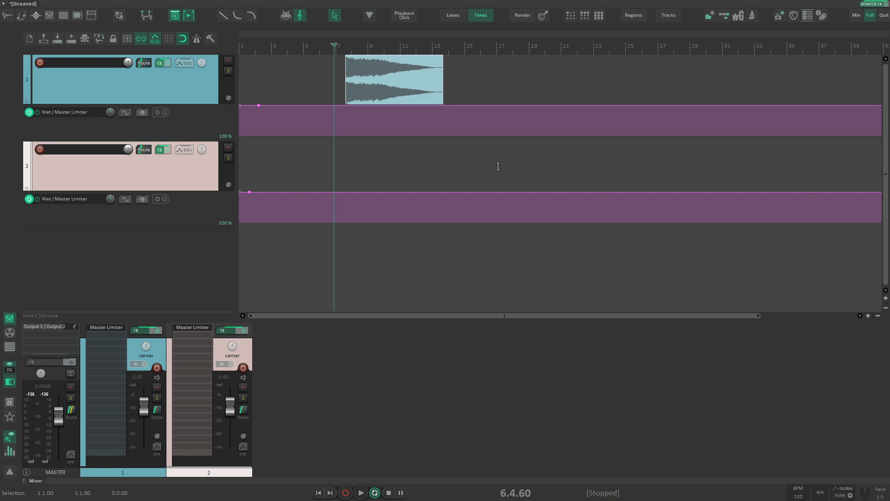